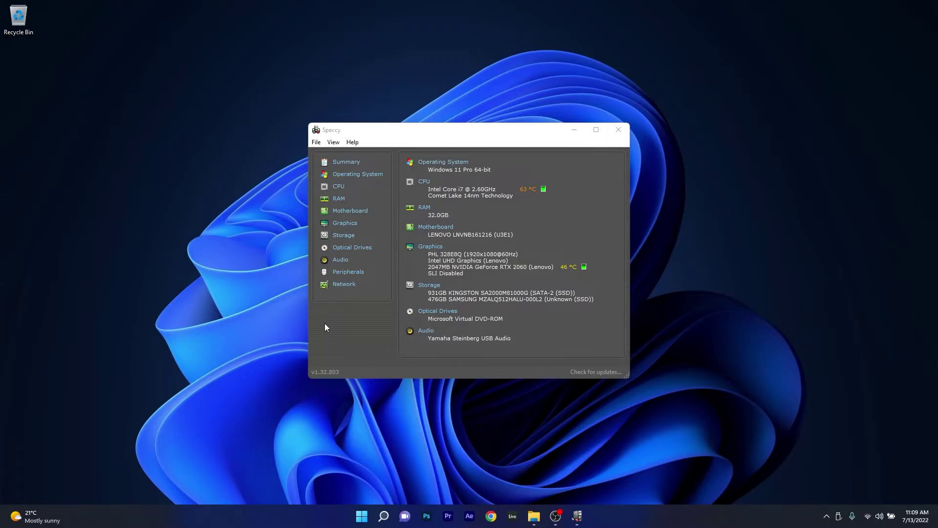
Focus the Speccy window to review its system summary
left_click(350, 168)
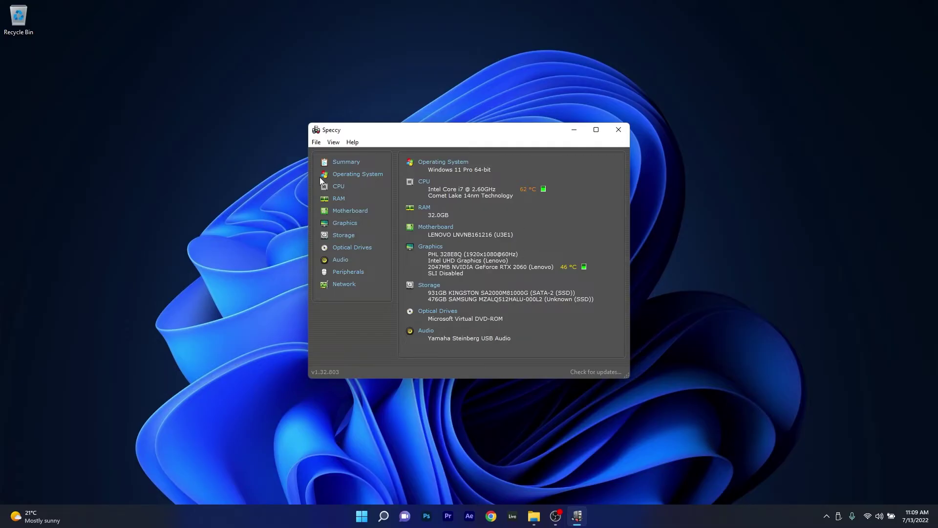
Browse Speccy's CPU, Graphics, Motherboard and Storage pages, then return to Summary
left_click(338, 189)
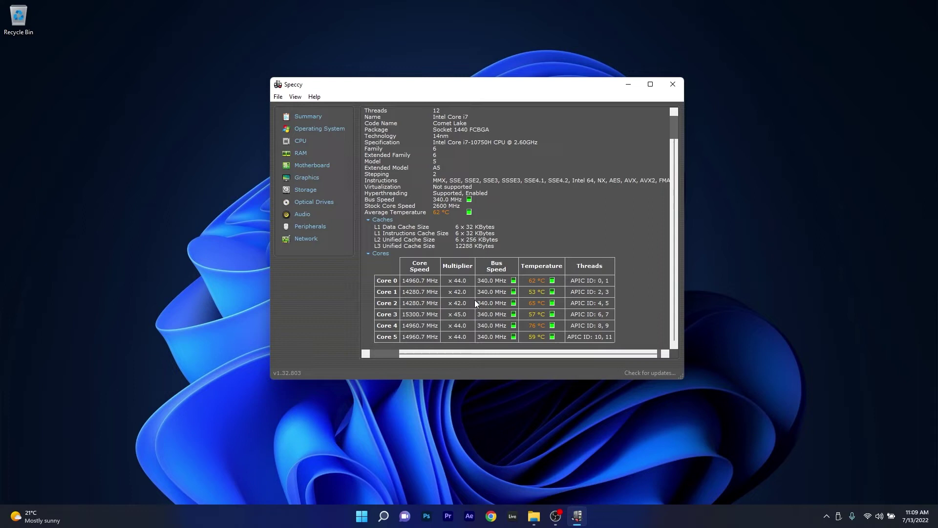
left_click_drag(453, 356, 399, 339)
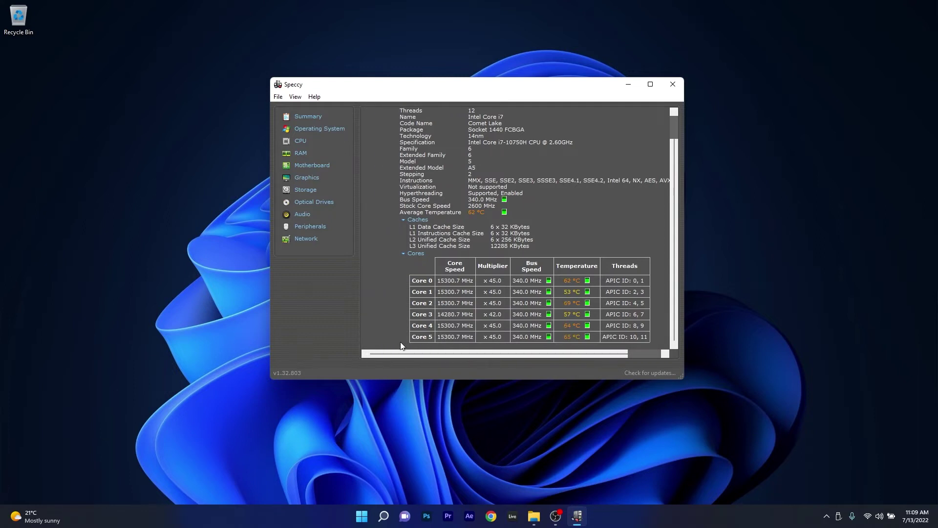
left_click(305, 180)
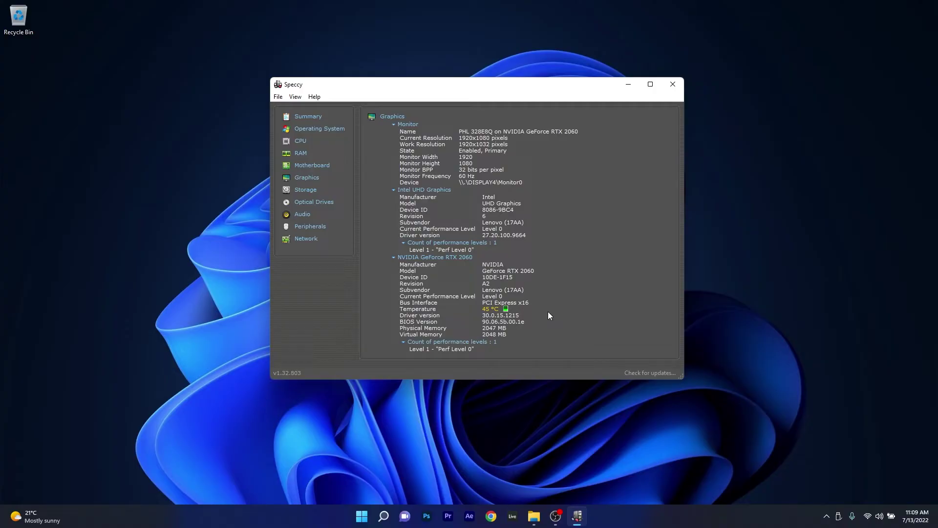
left_click(317, 171)
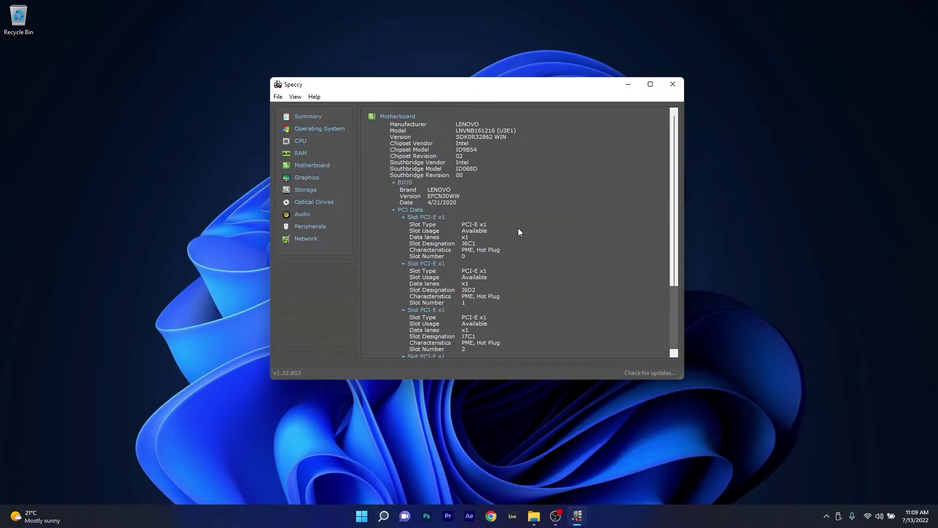
scroll(518, 228, "down", 2)
scroll(520, 240, "down", 2)
left_click(309, 189)
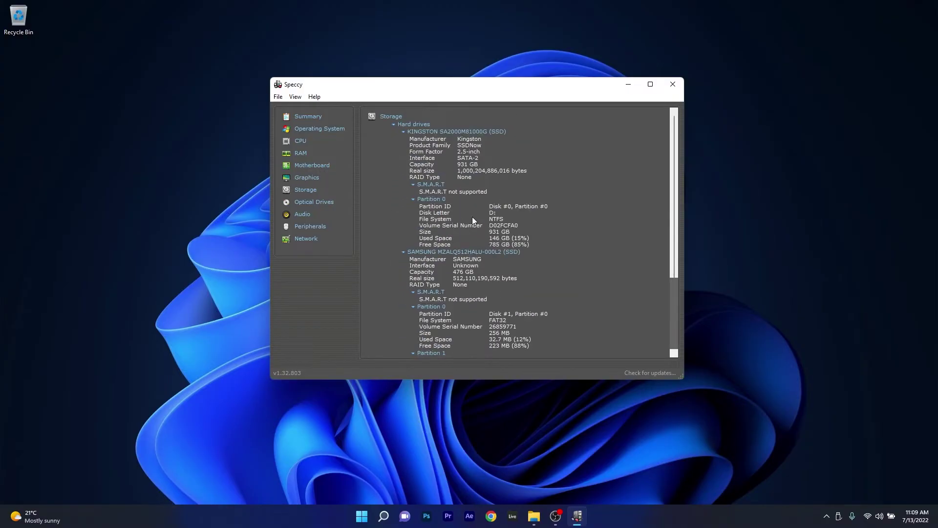
scroll(473, 217, "down", 2)
scroll(476, 217, "down", 2)
left_click(320, 119)
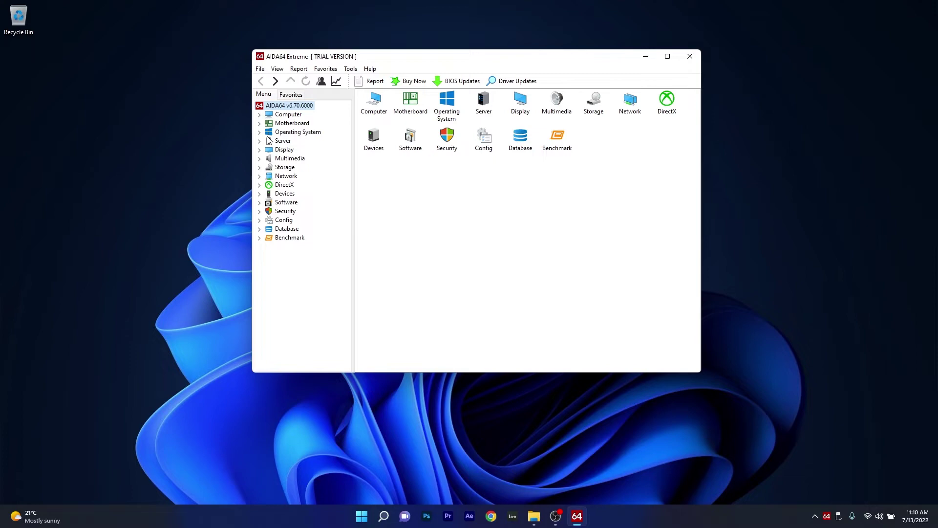
Show the GPU properties under Display, then select the Benchmark category
left_click(279, 150)
double_click(445, 107)
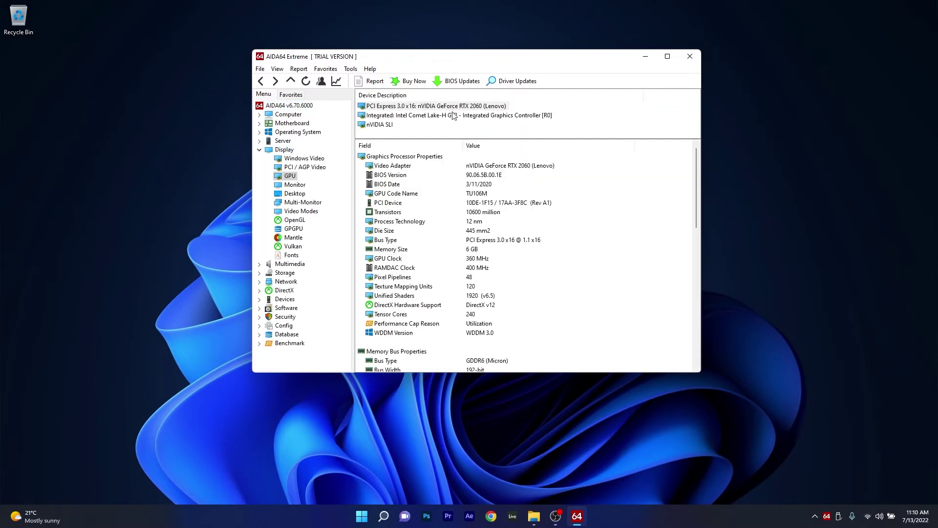
scroll(510, 250, "down", 5)
scroll(509, 251, "down", 1)
scroll(508, 250, "up", 8)
left_click(293, 344)
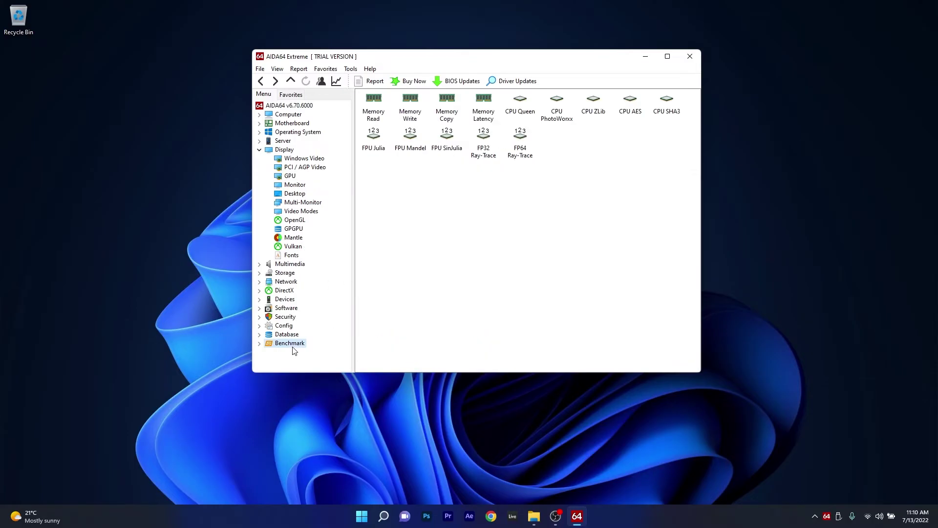
View the Memory Read results, then return to Benchmark with Display collapsed
double_click(375, 105)
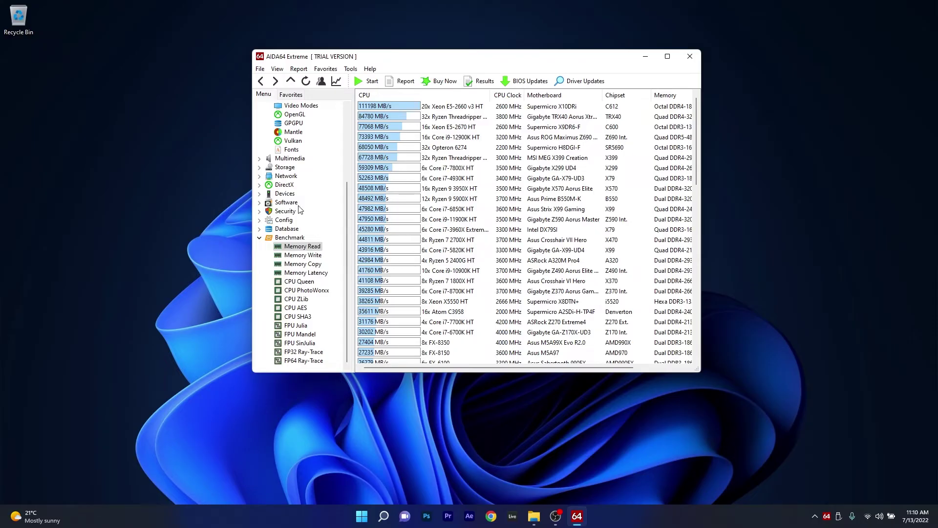
left_click(259, 238)
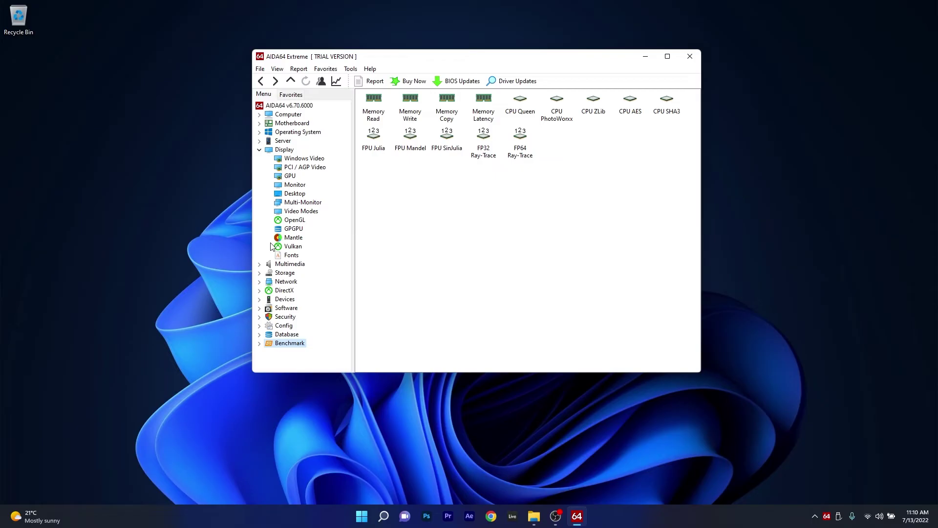
left_click(259, 150)
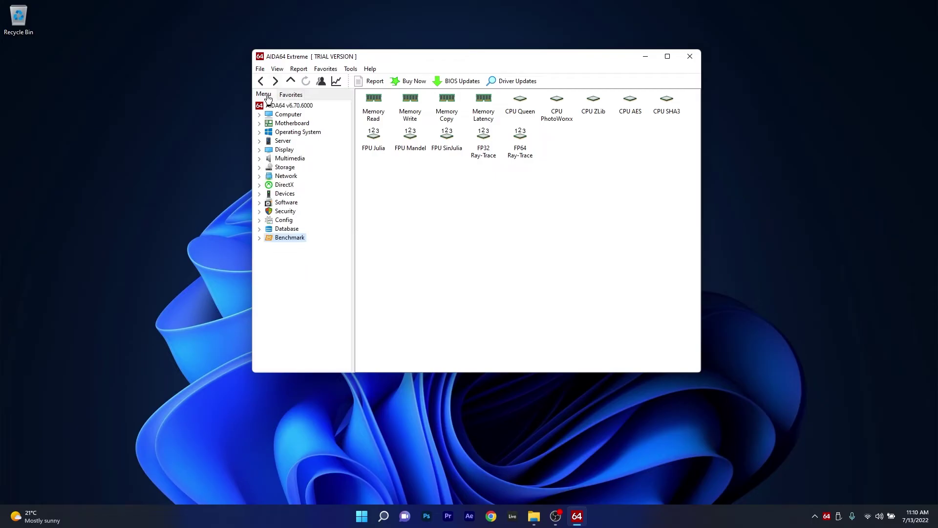
key("Home")
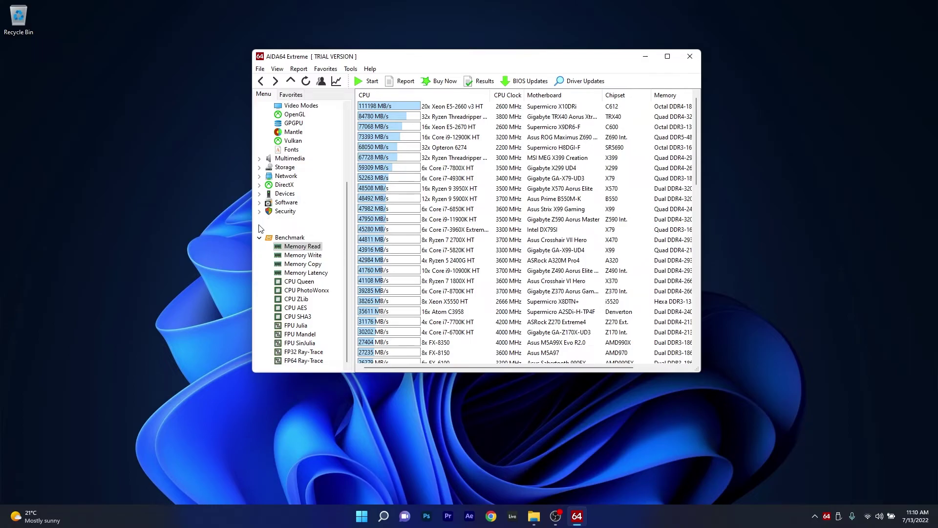
left_click(260, 238)
left_click(260, 150)
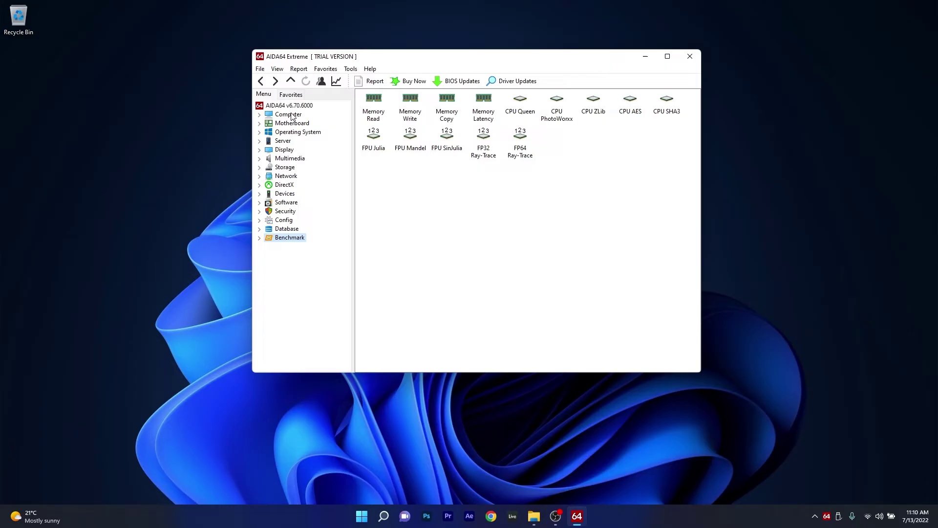
Expand Computer, open Sensor, and inspect the Temperatures and GPU Diode readings
left_click(291, 115)
double_click(277, 115)
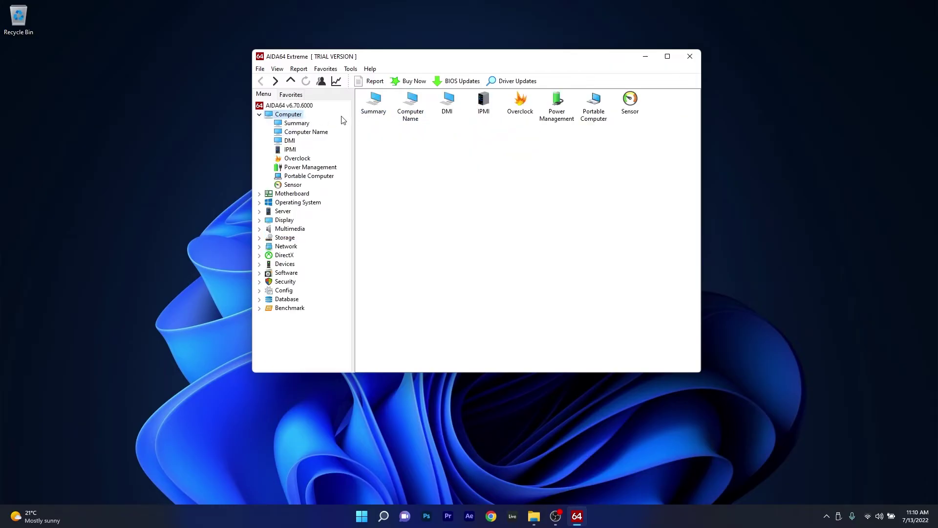
left_click(628, 114)
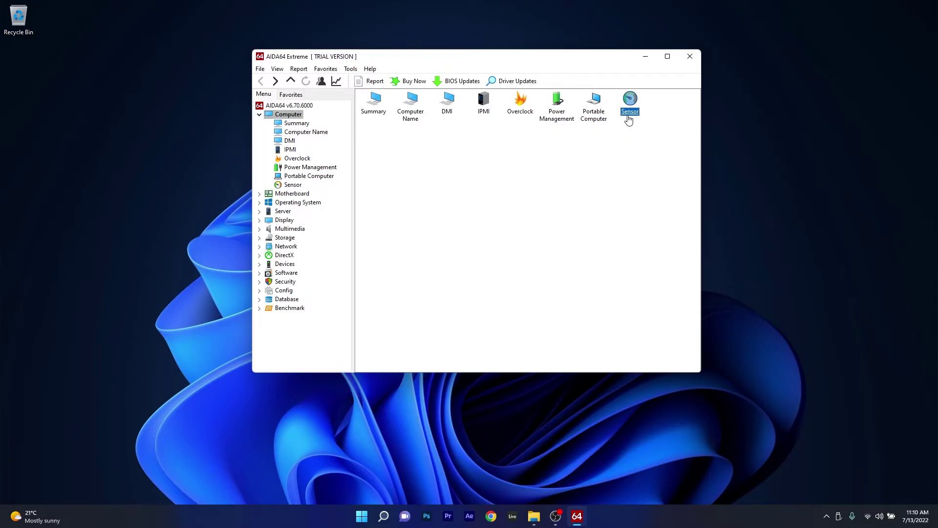
double_click(631, 111)
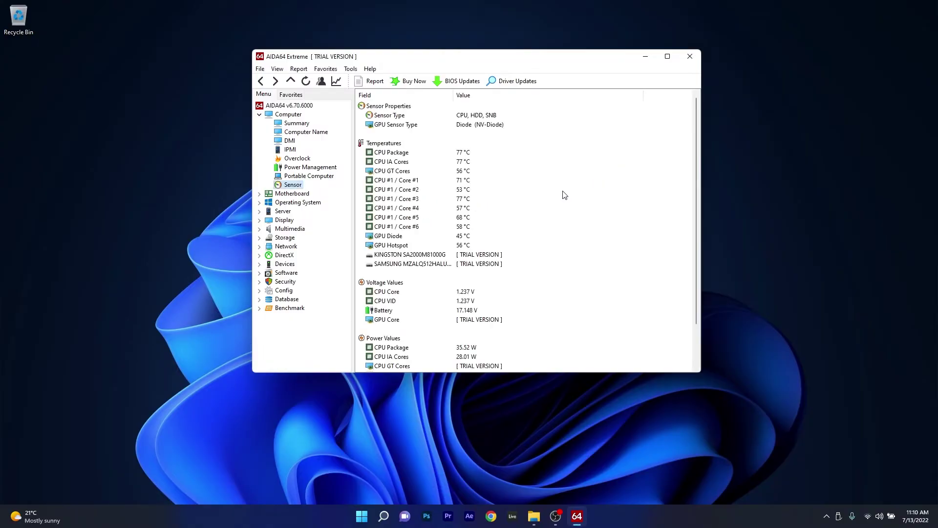
left_click(525, 144)
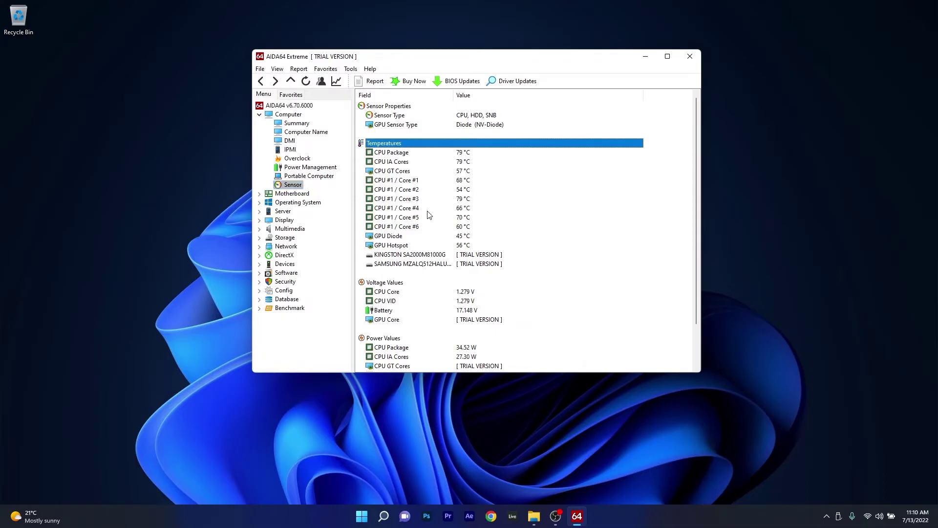
left_click(389, 236)
left_click(395, 144)
scroll(561, 234, "down", 2)
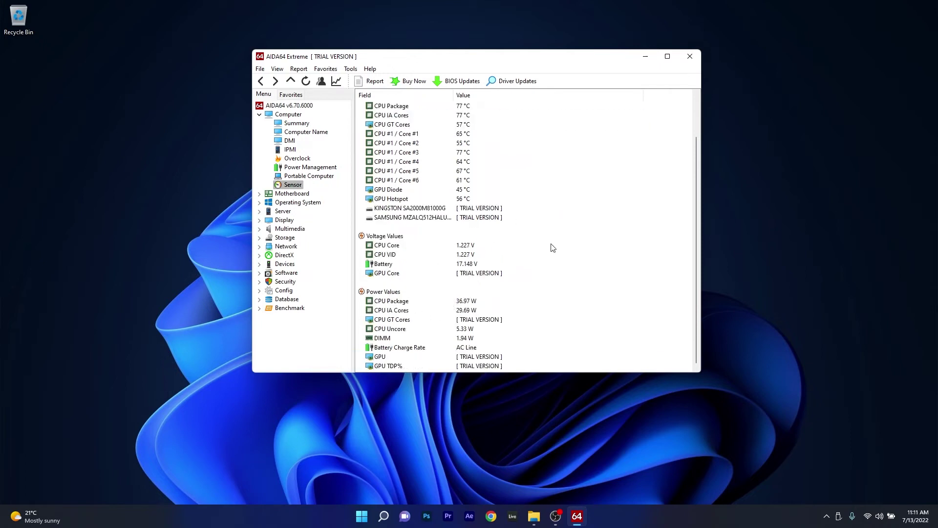
scroll(498, 247, "up", 1)
scroll(451, 242, "down", 1)
scroll(470, 231, "up", 3)
Show the CPU information page and GPU properties, highlighting GPU Utilization
left_click(262, 195)
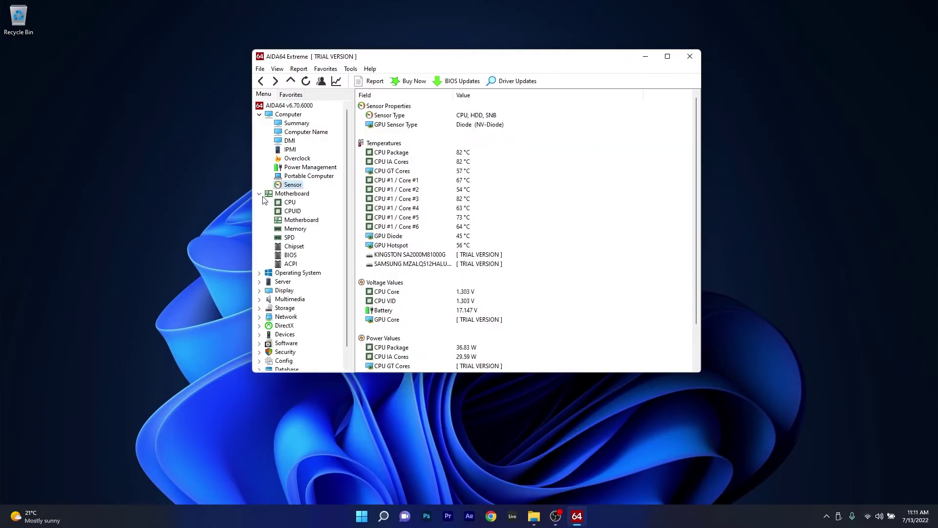
left_click(290, 202)
scroll(492, 262, "down", 5)
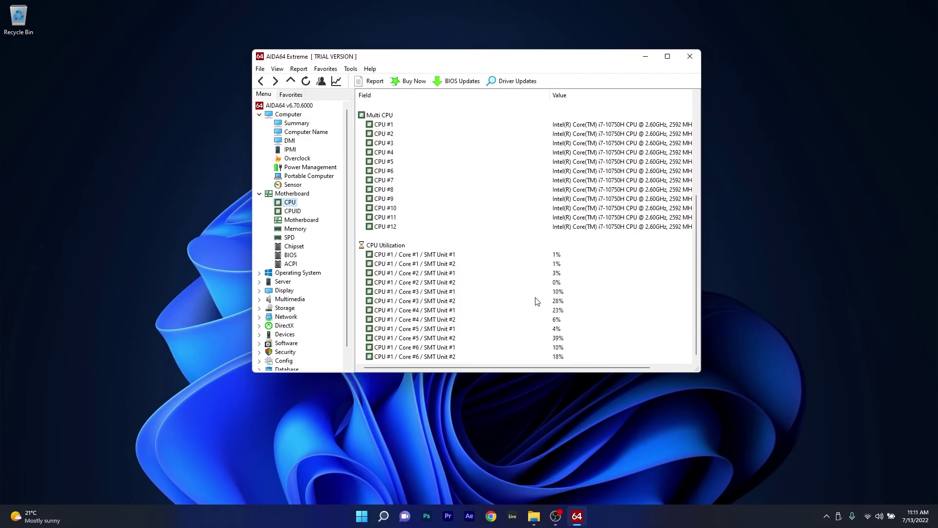
left_click(285, 290)
double_click(446, 99)
scroll(463, 197, "down", 5)
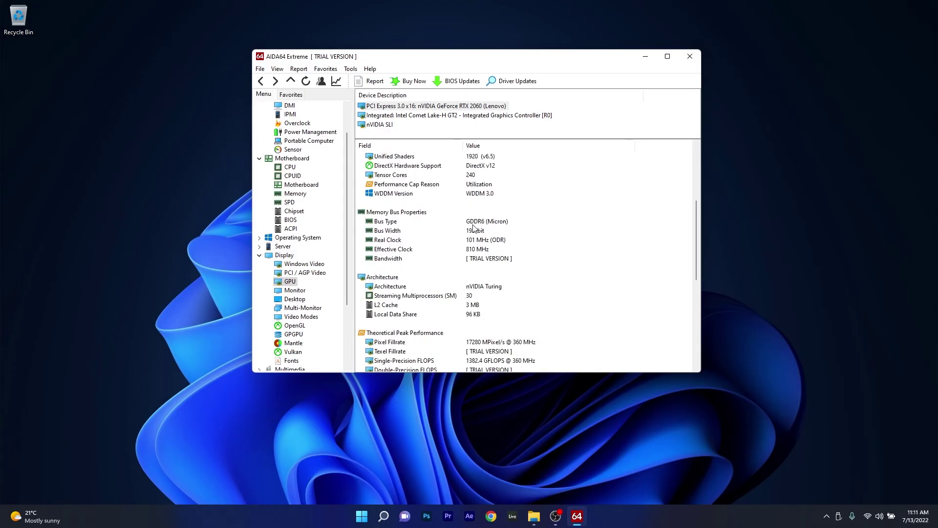
scroll(499, 242, "down", 6)
scroll(513, 278, "down", 3)
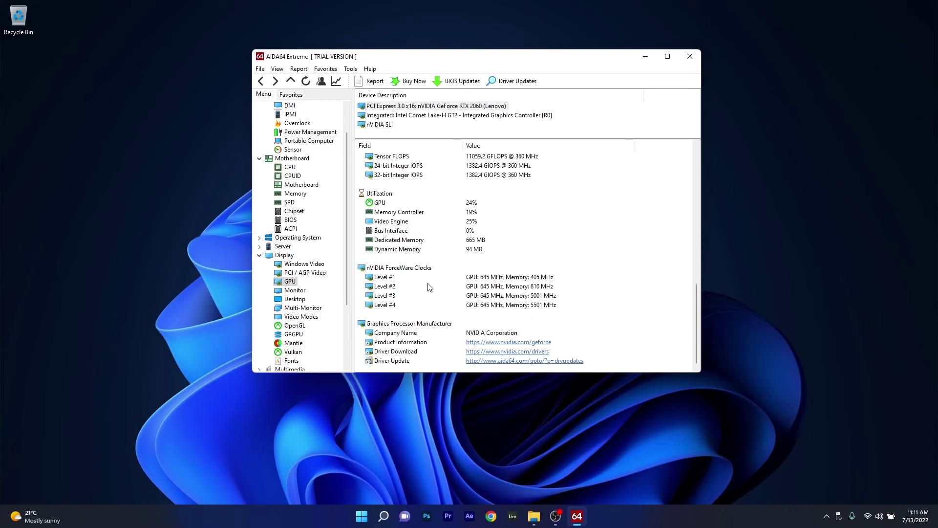
scroll(510, 304, "up", 3)
left_click(368, 279)
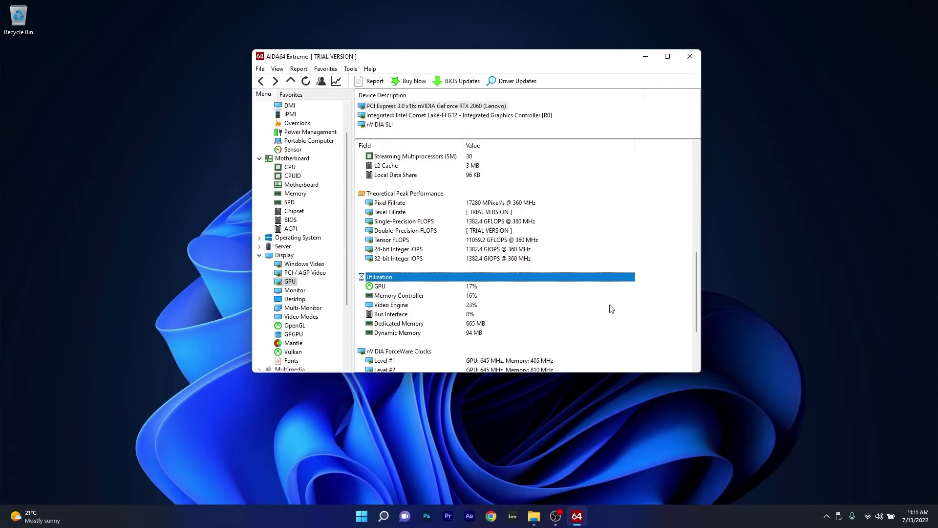
Open Memory Read from the benchmark overview and start the benchmark
left_click(290, 237)
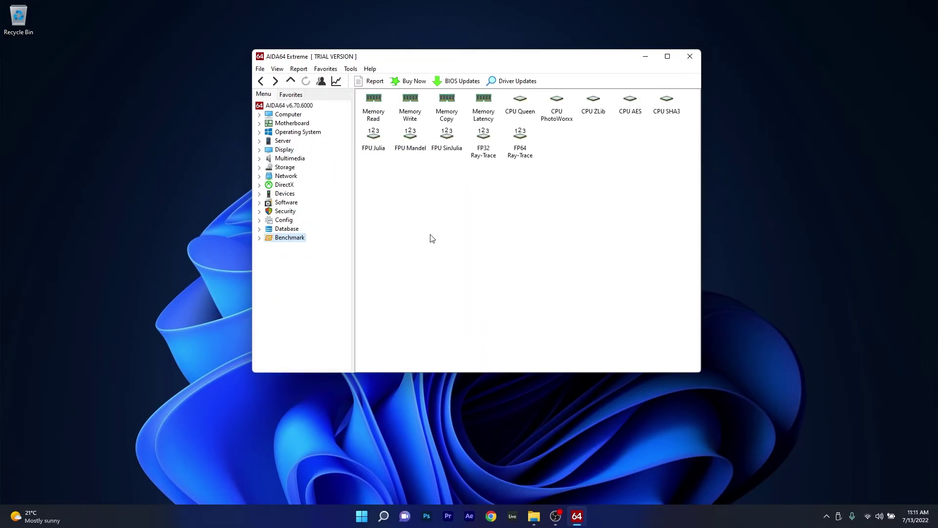
double_click(368, 93)
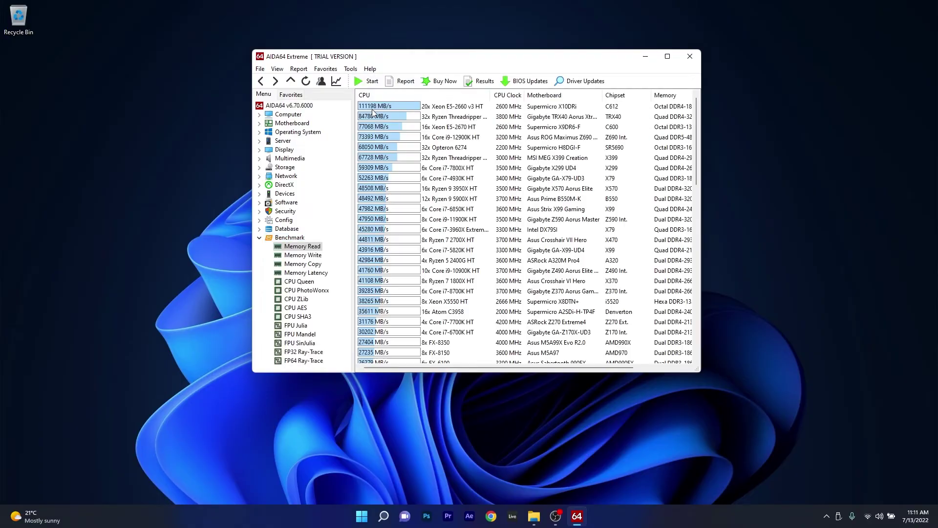
left_click(363, 86)
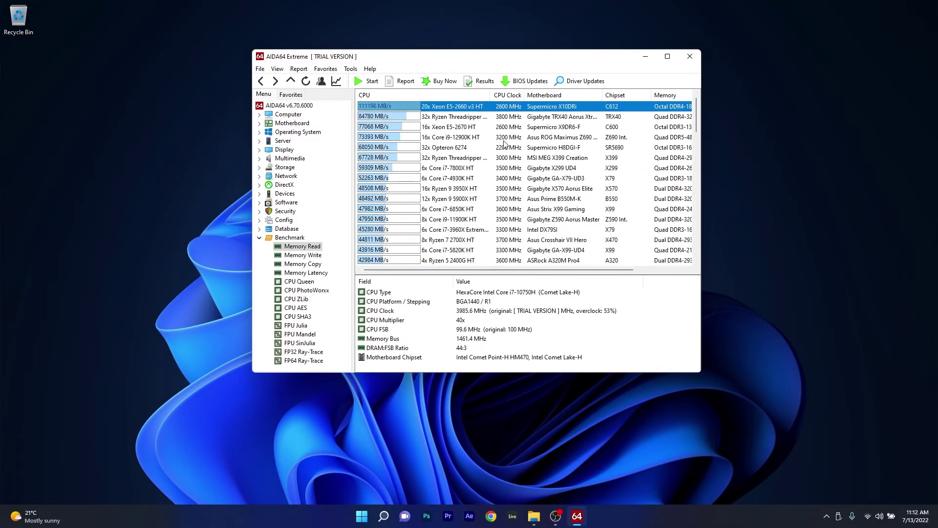
scroll(503, 141, "down", 2)
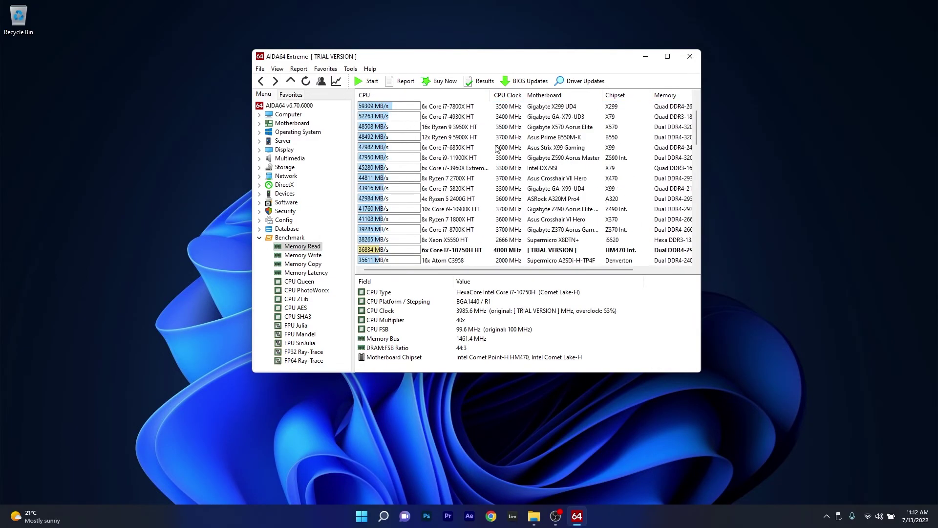
scroll(497, 148, "up", 2)
scroll(497, 149, "down", 1)
scroll(497, 149, "down", 1)
scroll(477, 184, "down", 1)
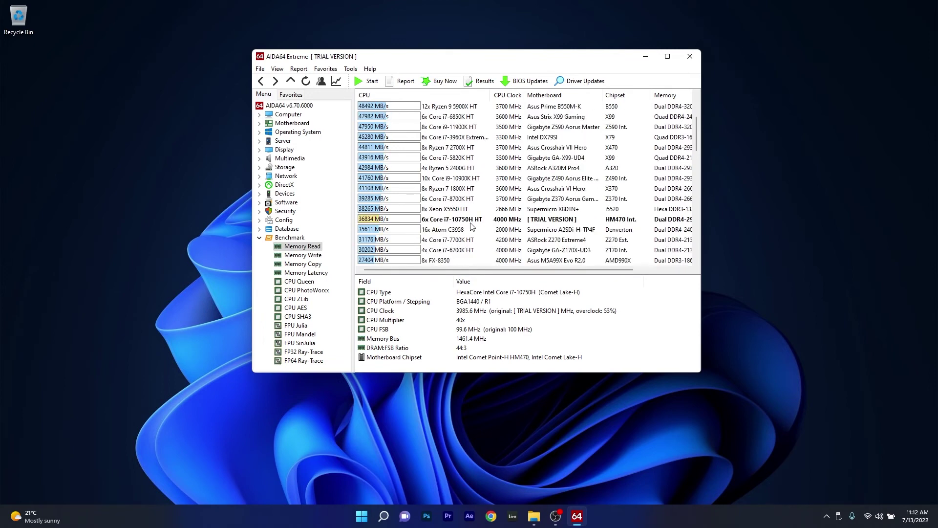
scroll(474, 233, "down", 2)
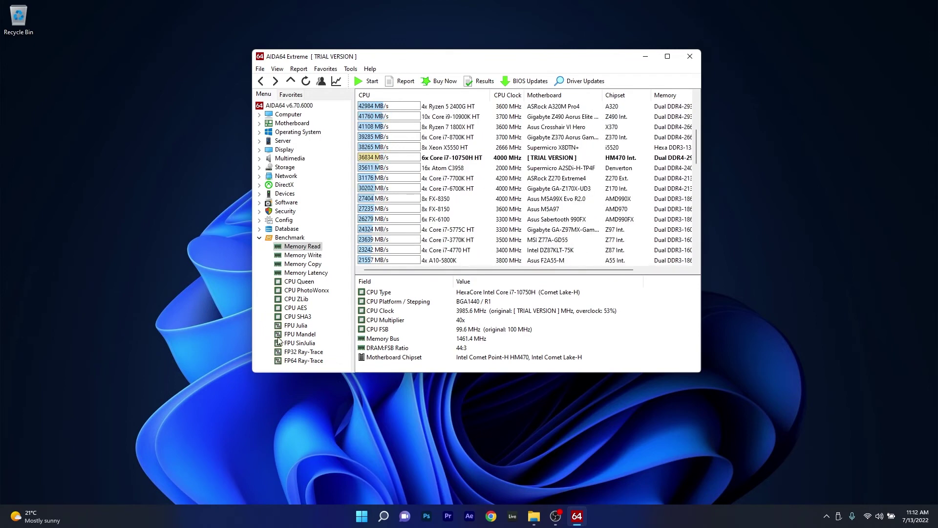
Return to the benchmark overview, then highlight HWMonitor's CPU Temperatures and Package readings
left_click(290, 239)
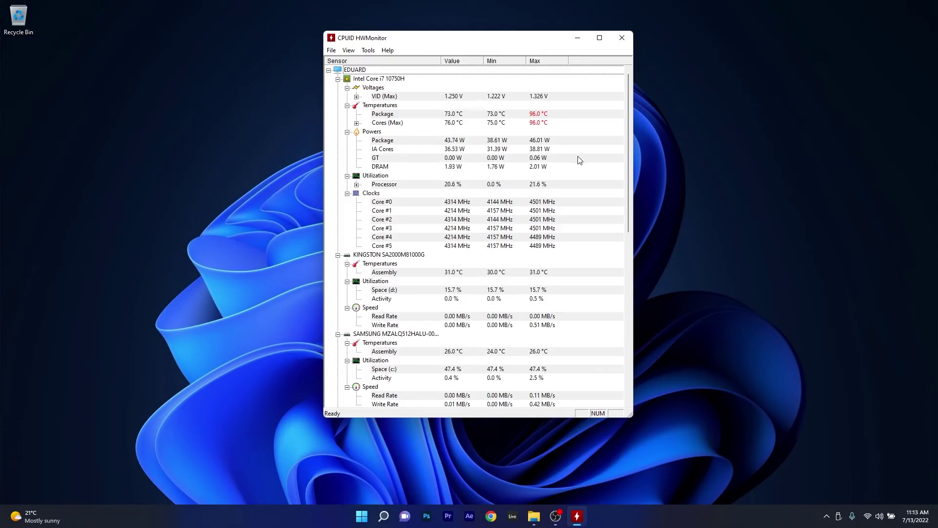
left_click_drag(627, 150, 646, 113)
left_click(392, 107)
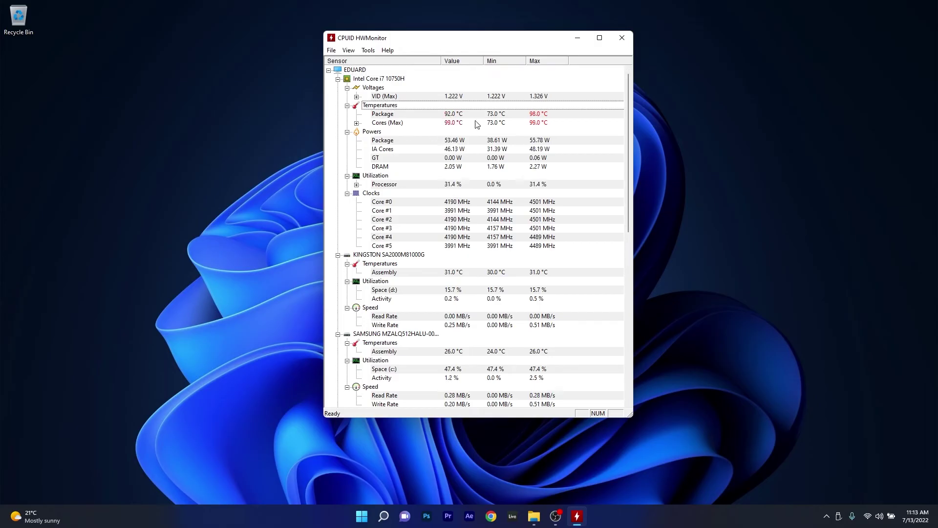
left_click(543, 123)
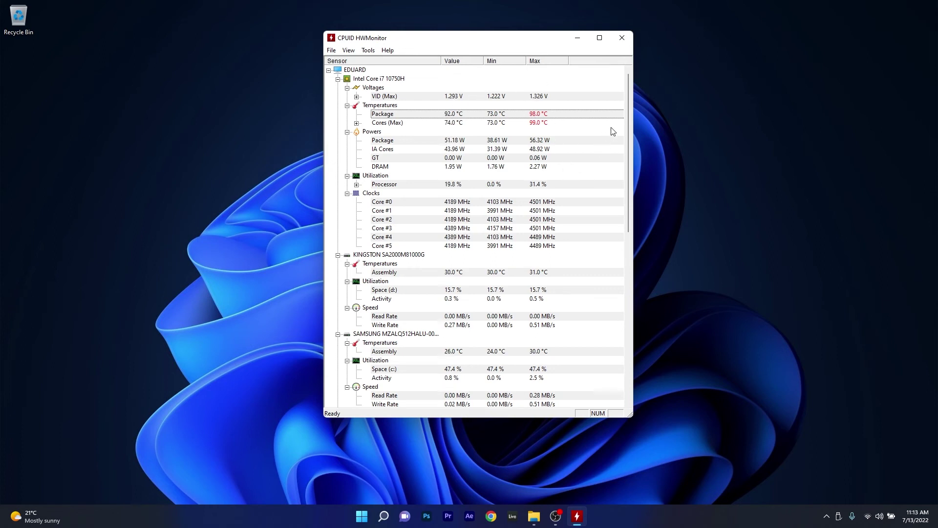
left_click_drag(629, 132, 624, 149)
Highlight the CPU Clocks readings in HWMonitor
left_click(379, 159)
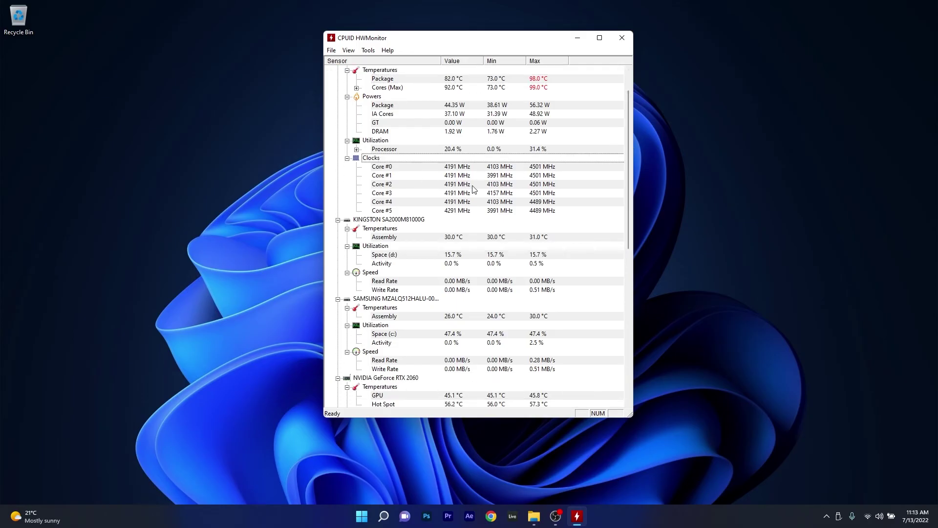
scroll(410, 233, "down", 1)
scroll(409, 232, "down", 2)
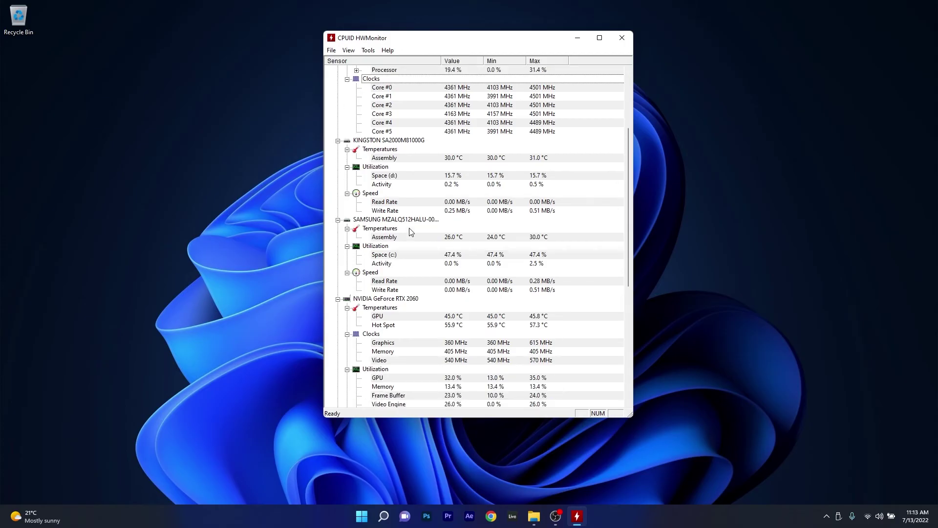
scroll(410, 232, "down", 2)
scroll(410, 232, "down", 1)
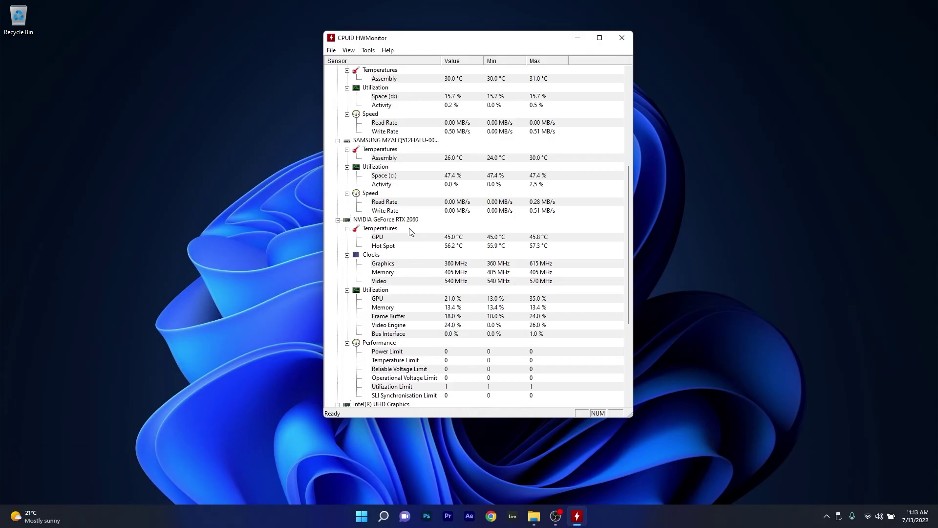
scroll(427, 237, "down", 2)
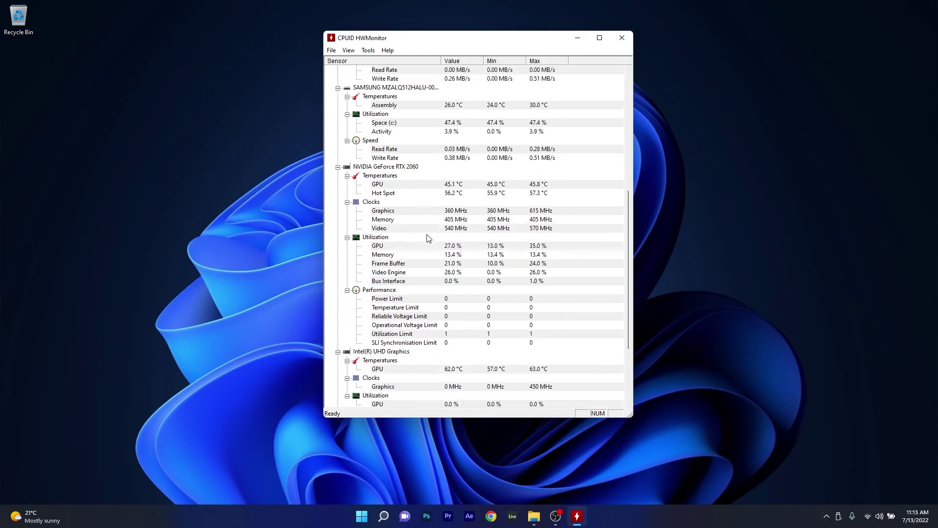
scroll(427, 237, "down", 2)
scroll(428, 238, "down", 2)
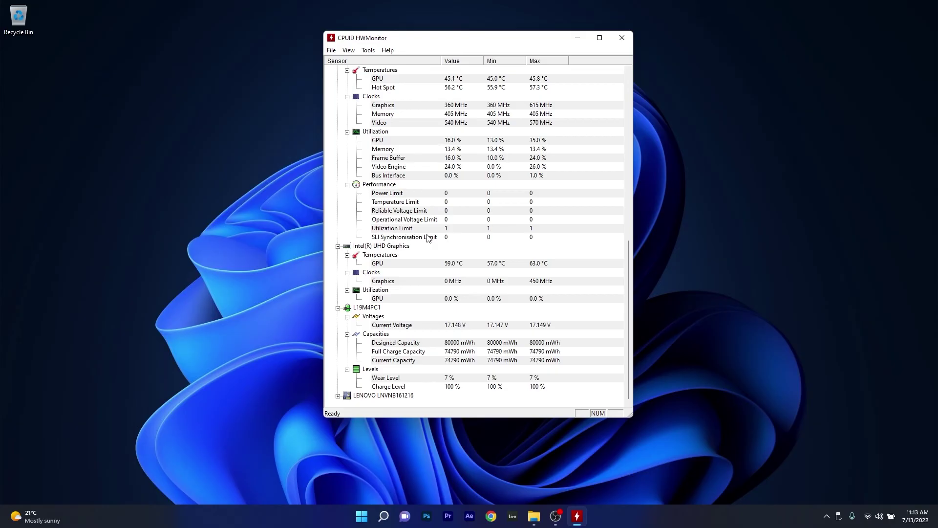
scroll(427, 238, "up", 10)
scroll(428, 238, "up", 5)
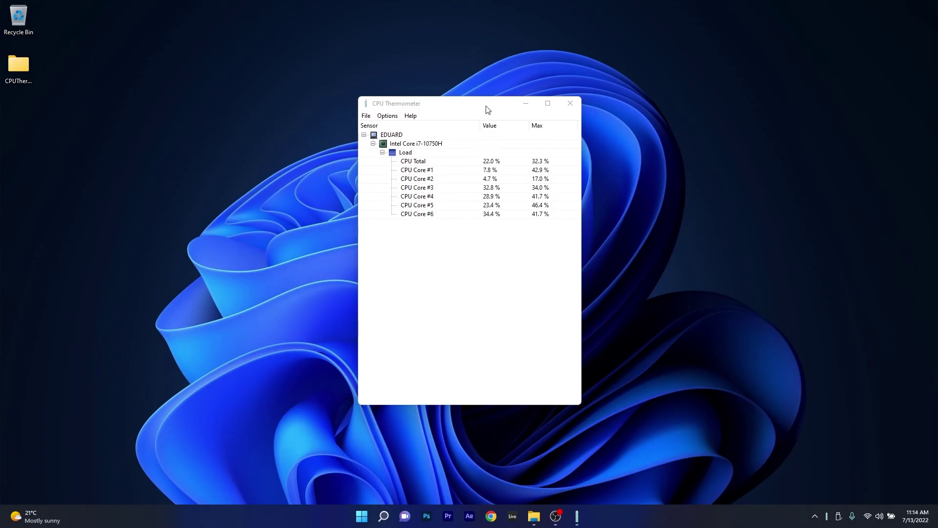
Reposition CPU Thermometer and expand the i7-10750H Load readings
left_click_drag(487, 107, 513, 97)
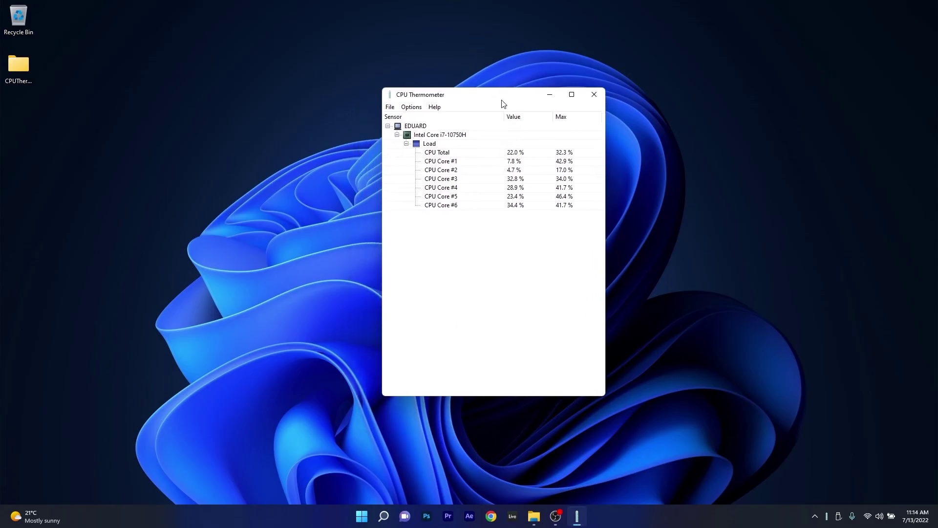
left_click(446, 135)
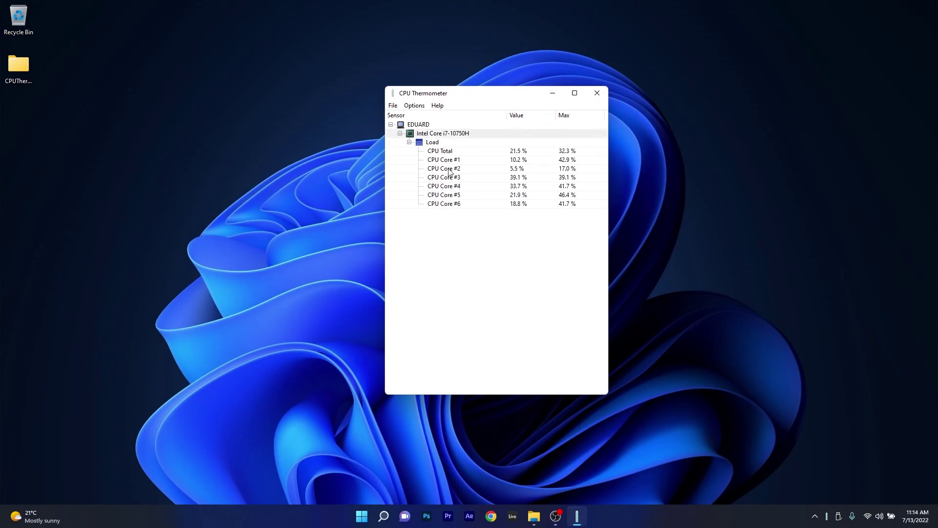
left_click(429, 143)
left_click(409, 143)
Select the CPU Core #6 reading and browse the Options menu settings
left_click(419, 125)
left_click(455, 204)
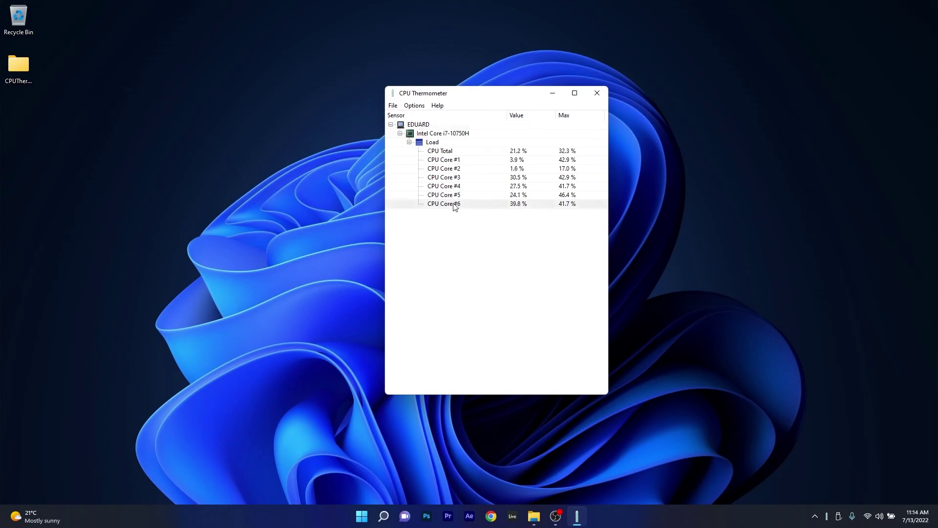
left_click(414, 106)
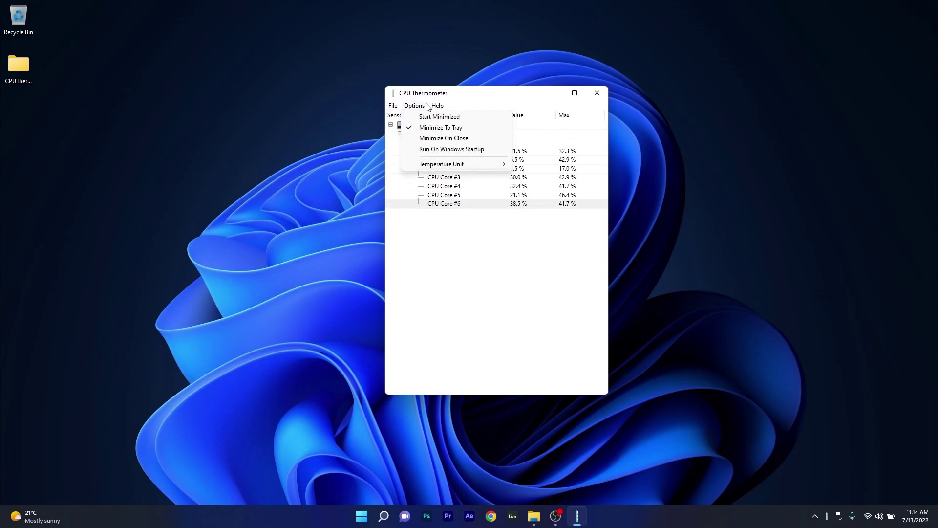
left_click(414, 106)
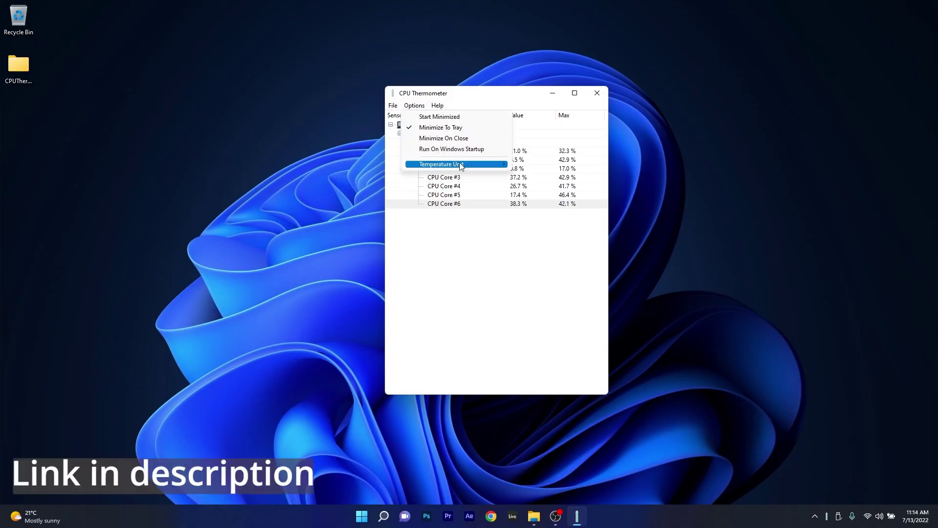
Dismiss CPU Thermometer's options menu unchanged, leaving the total and per-core CPU load readings
left_click(519, 270)
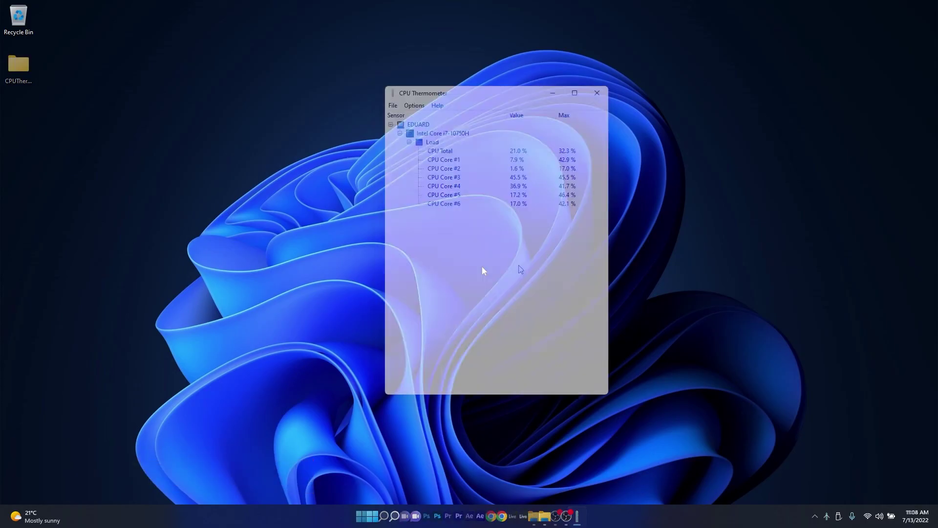